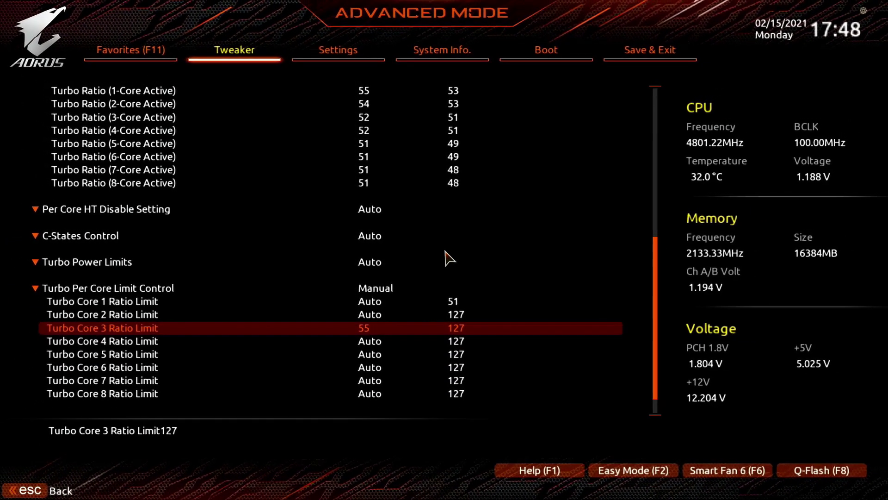
# Return to the advanced Tweaker view and set Ring Ratio to 43.
pyautogui.press('F2')
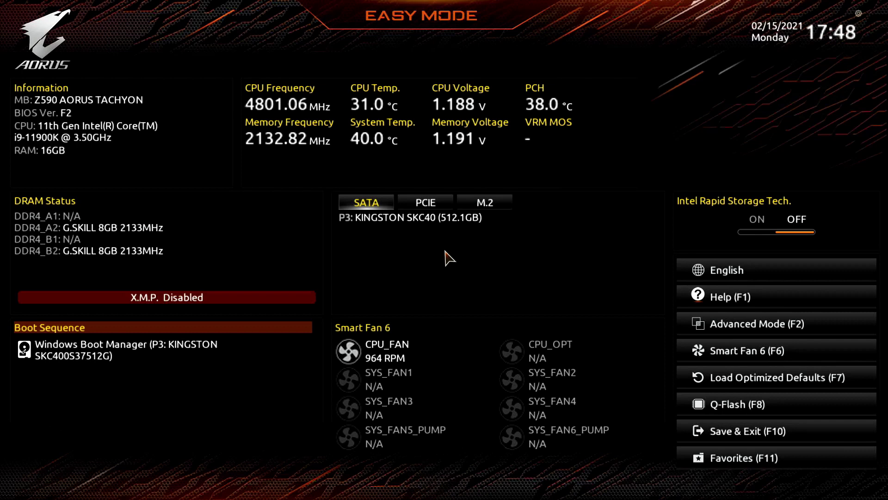
pyautogui.press('F2')
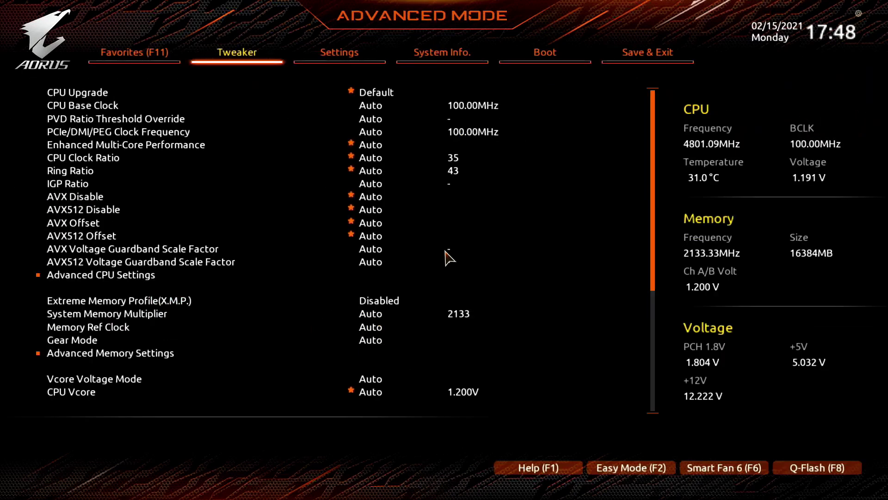
pyautogui.press('Down')
pyautogui.press('Down')
pyautogui.press('Down')
pyautogui.press('Down')
pyautogui.press('Down')
pyautogui.press('Down')
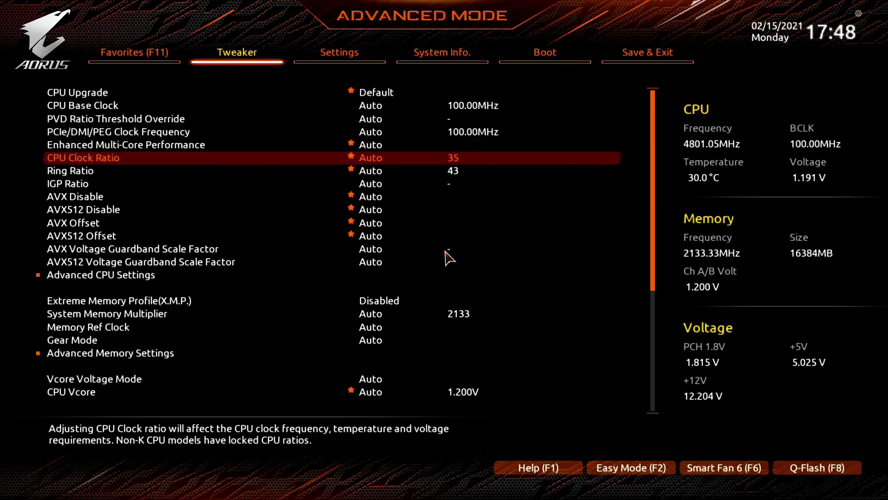
pyautogui.press('Down')
# Set AVX Offset to 5 and AVX512 Offset to 6.
pyautogui.press('Down')
pyautogui.press('Down')
pyautogui.press('Down')
pyautogui.press('Down')
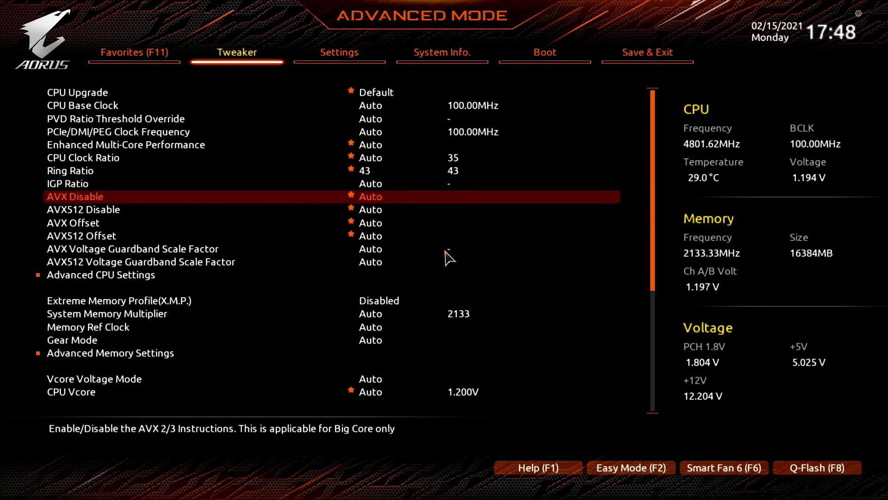
pyautogui.press('Return')
pyautogui.press('Down')
pyautogui.press('Down')
pyautogui.press('Down')
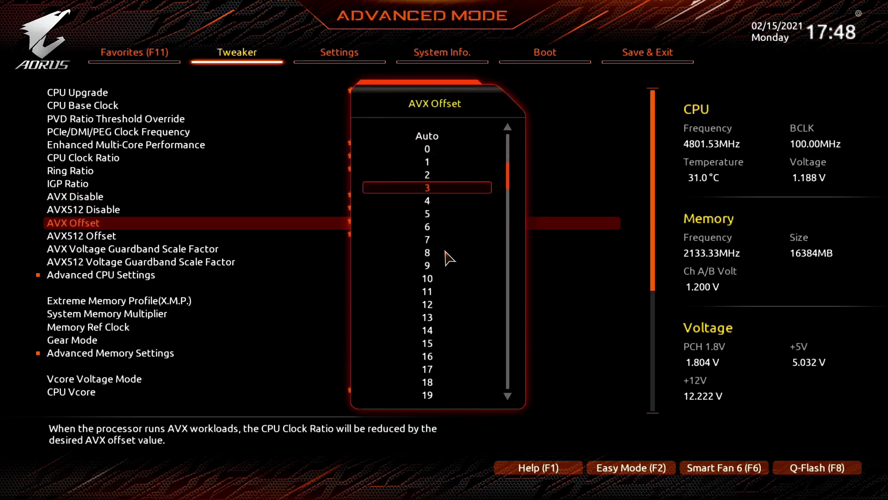
pyautogui.press('Down')
pyautogui.press('Down')
pyautogui.press('Return')
pyautogui.press('Down')
pyautogui.press('Return')
pyautogui.press('Down')
pyautogui.press('Down')
pyautogui.press('Down')
pyautogui.press('Down')
pyautogui.press('Down')
pyautogui.press('Down')
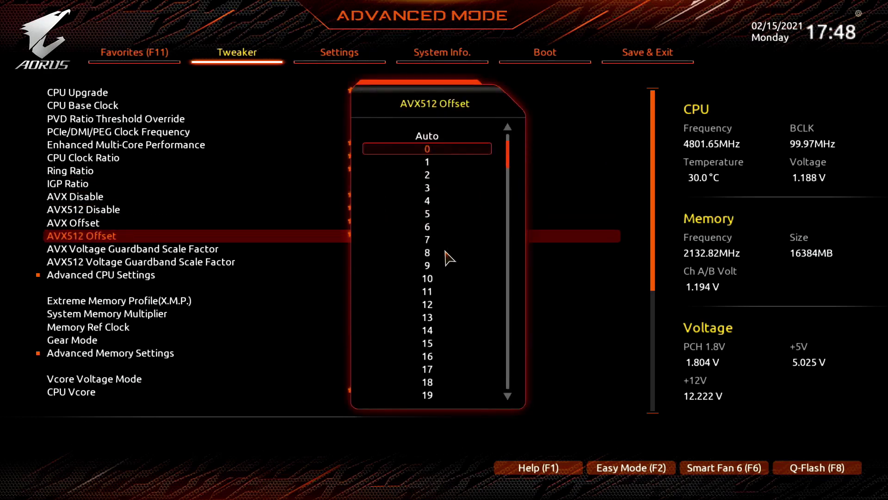
pyautogui.press('Return')
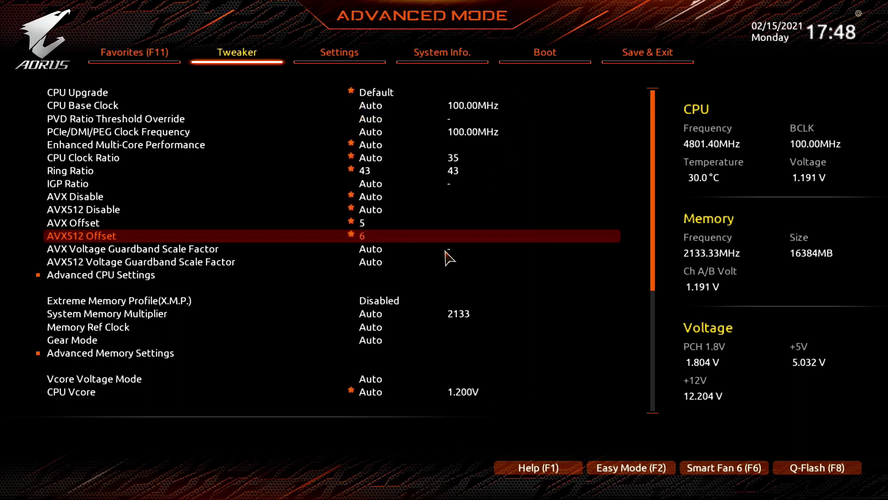
# In Advanced CPU Settings, set Ring to Core offset to Disabled.
pyautogui.press('Down')
pyautogui.press('Down')
pyautogui.press('Down')
pyautogui.press('Return')
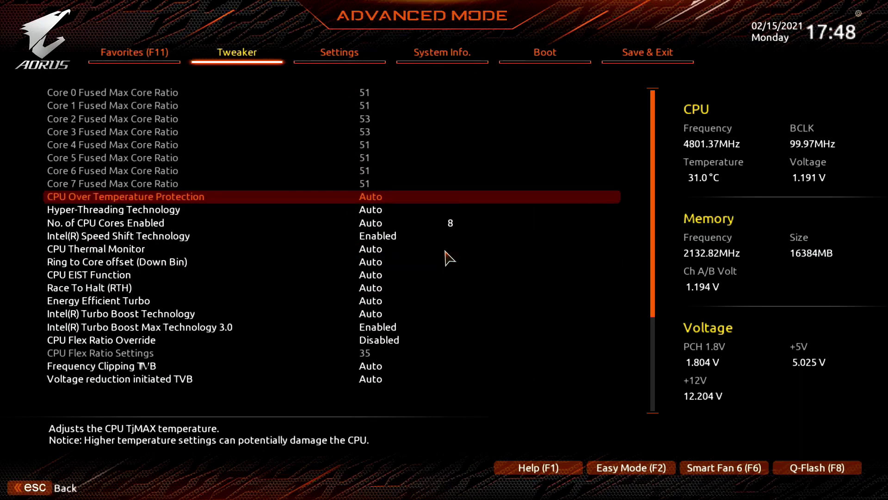
pyautogui.press('Down')
pyautogui.press('Down')
pyautogui.press('Down')
pyautogui.press('Down')
pyautogui.press('Down')
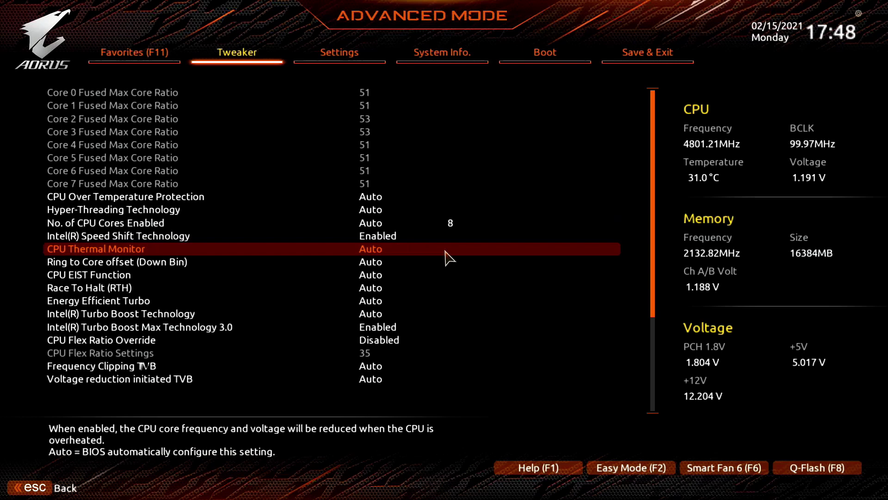
pyautogui.press('Return')
pyautogui.press('Down')
pyautogui.press('Return')
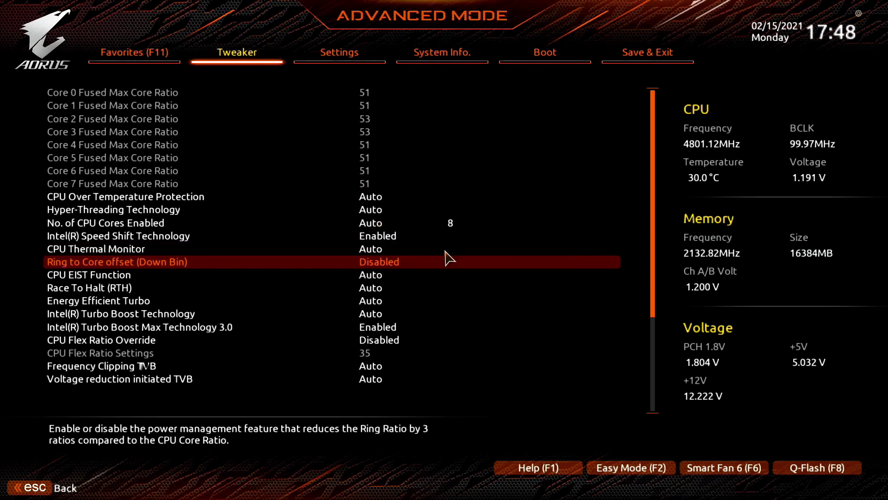
# Set Frequency Clipping TVB to Disabled.
pyautogui.press('Down')
pyautogui.press('Down')
pyautogui.press('Down')
pyautogui.press('Down')
pyautogui.press('Down')
pyautogui.press('Down')
pyautogui.press('Down')
pyautogui.press('Down')
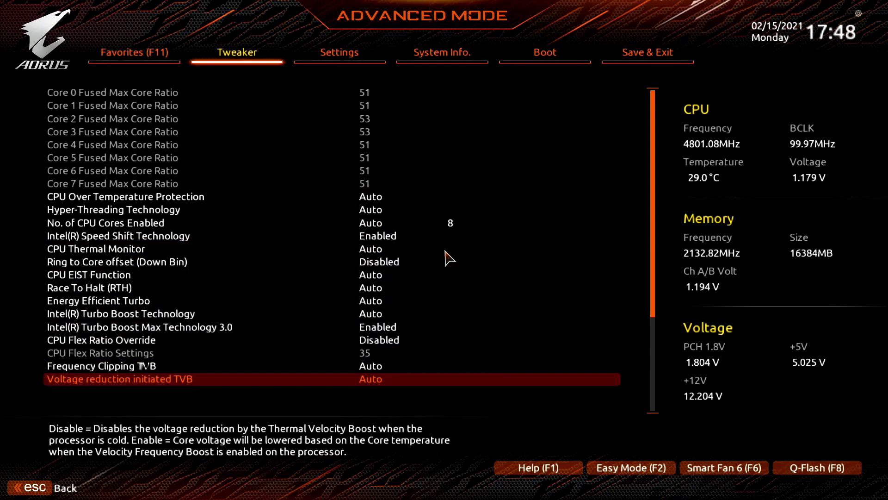
pyautogui.press('Up')
pyautogui.press('Return')
pyautogui.press('Down')
pyautogui.press('Return')
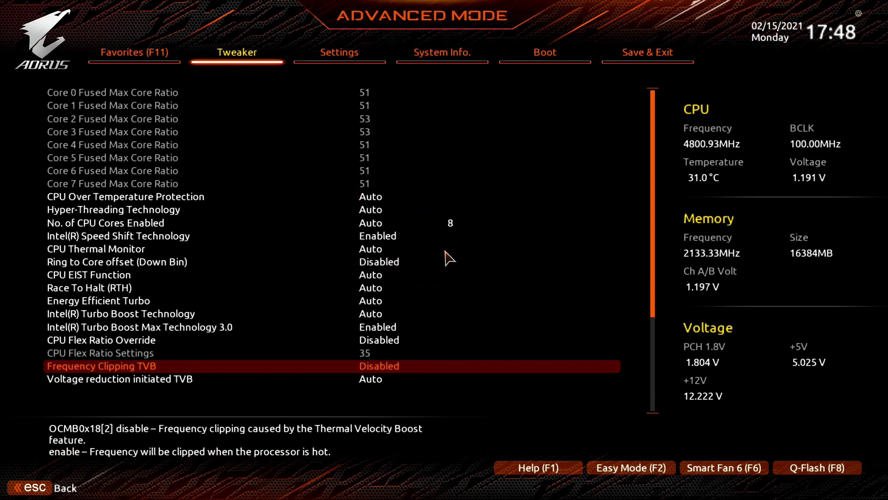
# Switch Active Turbo Ratios to Manual.
pyautogui.press('Down')
pyautogui.press('Down')
pyautogui.press('Return')
pyautogui.press('Down')
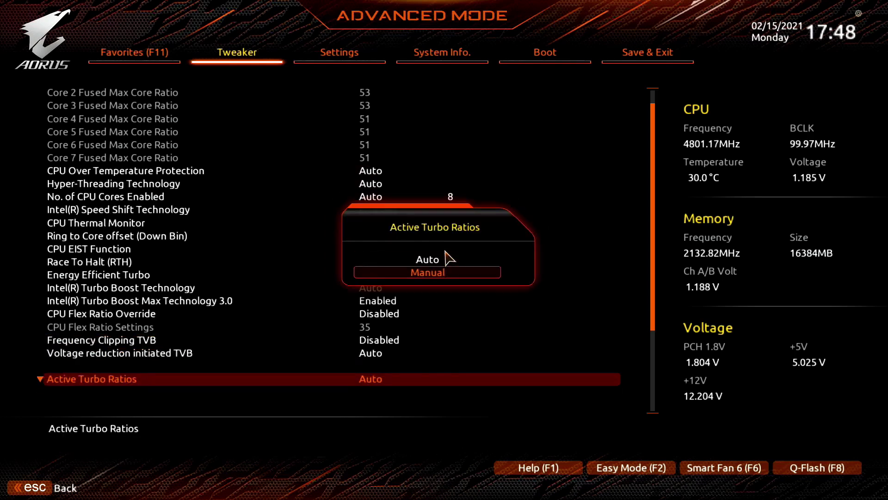
pyautogui.press('Return')
pyautogui.press('Down')
pyautogui.press('Down')
pyautogui.press('Down')
pyautogui.press('Down')
pyautogui.press('Down')
pyautogui.press('Down')
pyautogui.press('Down')
pyautogui.press('Down')
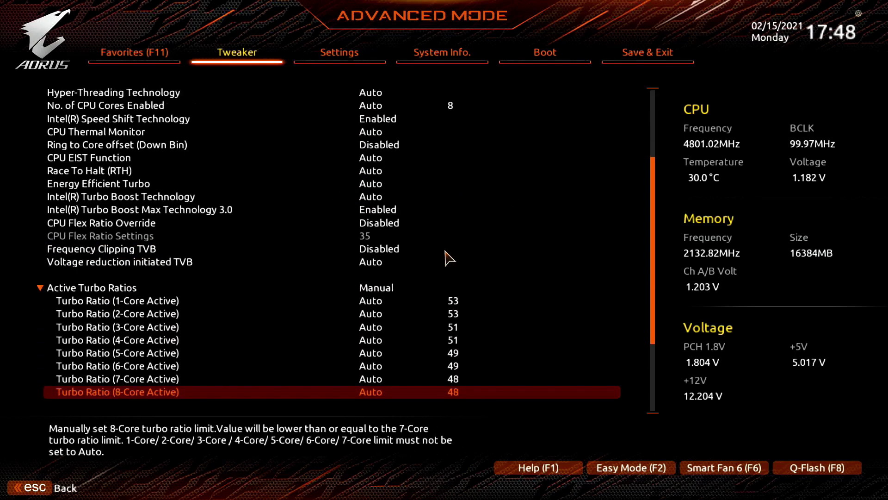
# Enter turbo ratios 55, 54, 52 and 52 for the 1- to 4-core rows.
pyautogui.press('Up')
pyautogui.press('Up')
pyautogui.press('Up')
pyautogui.press('Up')
pyautogui.press('Up')
pyautogui.press('Up')
pyautogui.press('Up')
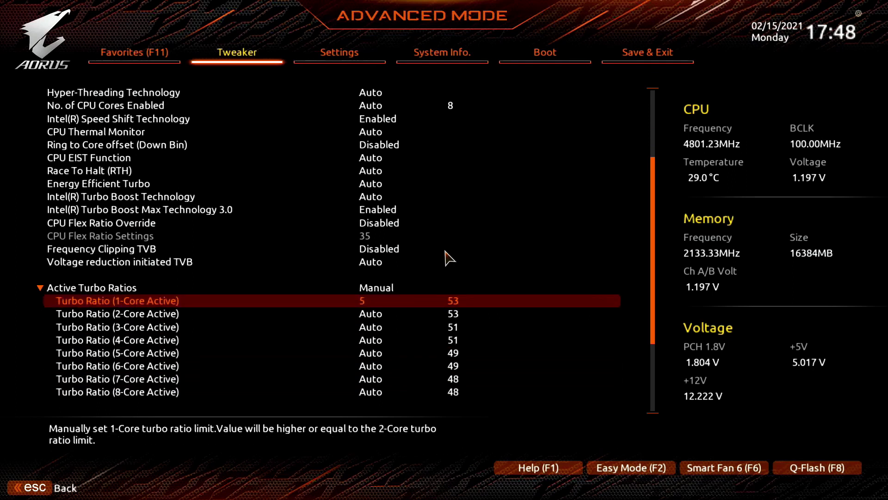
pyautogui.press('Down')
pyautogui.write('54')
pyautogui.press('Down')
pyautogui.write('5')
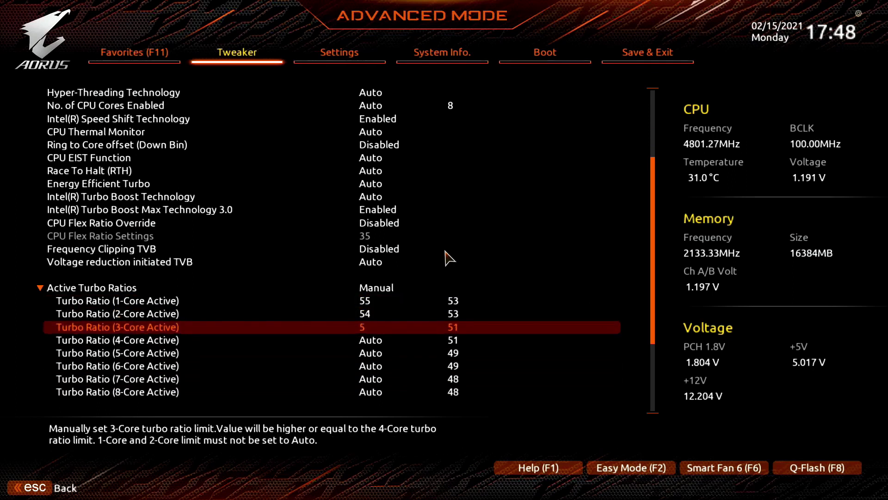
pyautogui.write('2')
pyautogui.press('Down')
pyautogui.write('52')
pyautogui.press('Down')
# Set the 5- to 8-core turbo ratios to 51.
pyautogui.write('51')
pyautogui.press('Down')
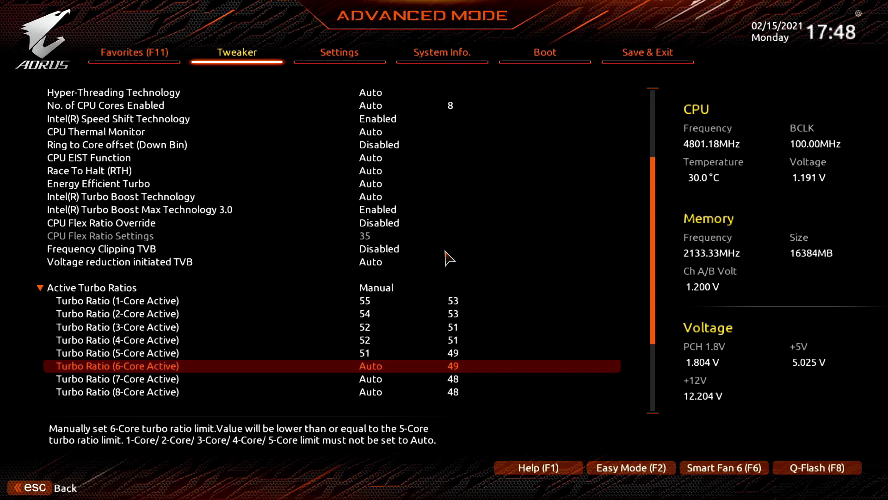
pyautogui.write('51')
pyautogui.press('Down')
pyautogui.write('51')
pyautogui.press('Down')
pyautogui.write('5')
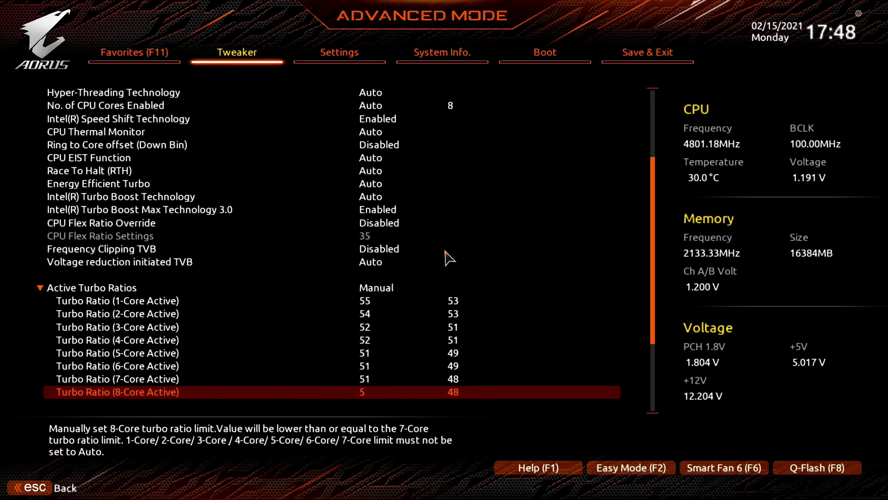
pyautogui.write('1')
pyautogui.press('Down')
pyautogui.press('Down')
pyautogui.press('Down')
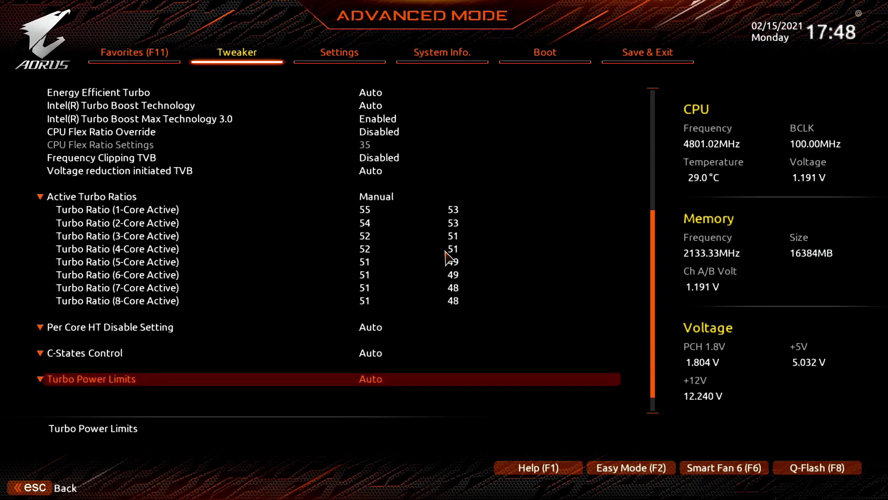
# Set Turbo Per Core Limit Control to Manual.
pyautogui.press('Down')
pyautogui.press('Return')
pyautogui.press('Down')
pyautogui.press('Return')
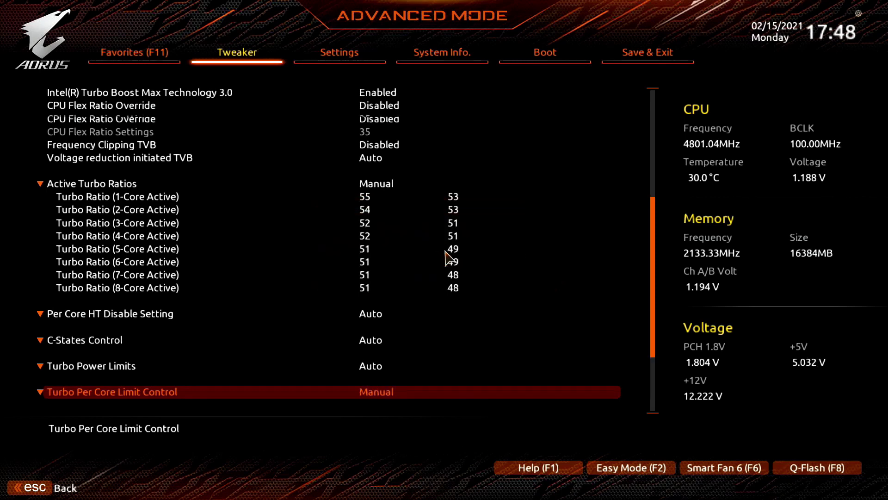
pyautogui.press('Down')
pyautogui.press('Down')
pyautogui.press('Down')
pyautogui.press('Down')
pyautogui.press('Down')
pyautogui.press('Down')
pyautogui.press('Down')
pyautogui.press('Down')
# Limit Turbo Core 3 to 55 and Turbo Cores 1 and 2 to 54.
pyautogui.press('Up')
pyautogui.press('Up')
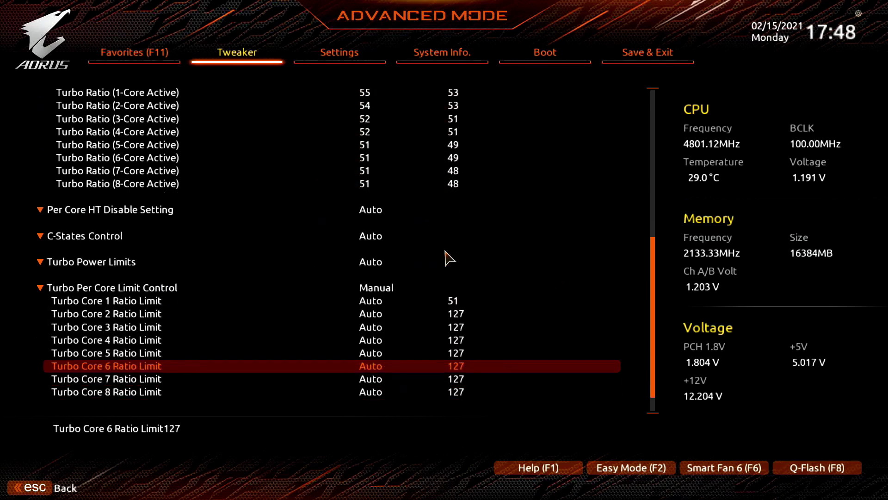
pyautogui.press('Up')
pyautogui.press('Up')
pyautogui.press('Up')
pyautogui.write('55')
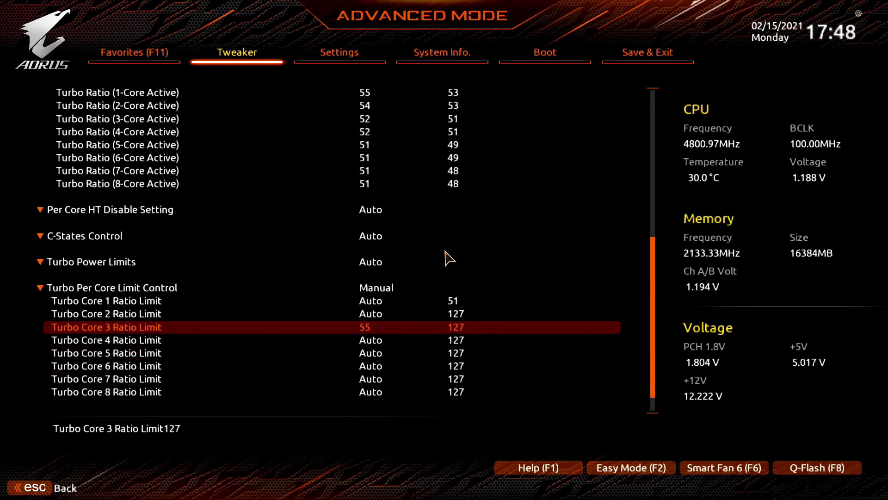
pyautogui.press('Up')
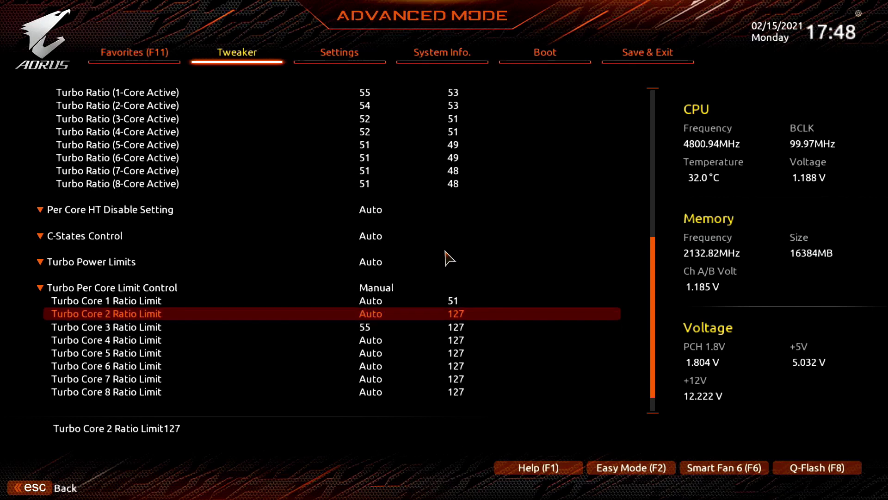
pyautogui.press('Up')
pyautogui.write('54')
pyautogui.press('Down')
pyautogui.press('Down')
pyautogui.press('Down')
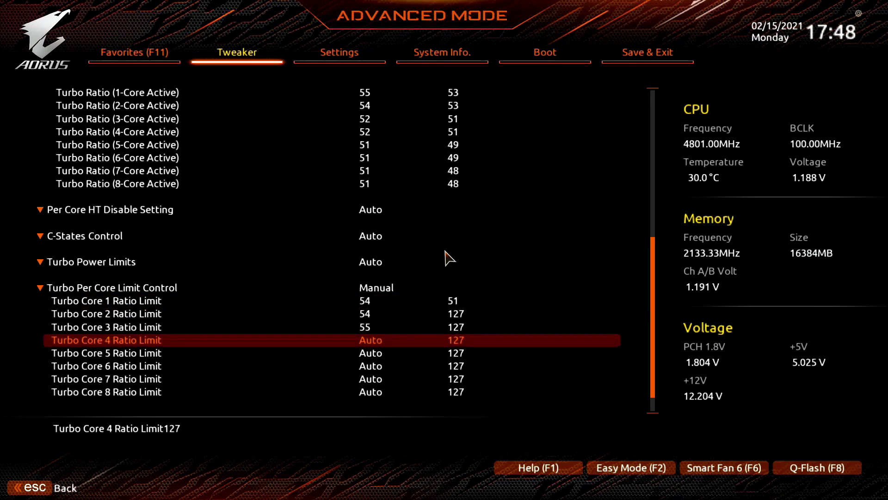
# Limit Turbo Cores 4 through 8 to 54 and go back to the Tweaker list.
pyautogui.press('Down')
pyautogui.press('Up')
pyautogui.write('54')
pyautogui.press('Down')
pyautogui.write('54')
pyautogui.press('Down')
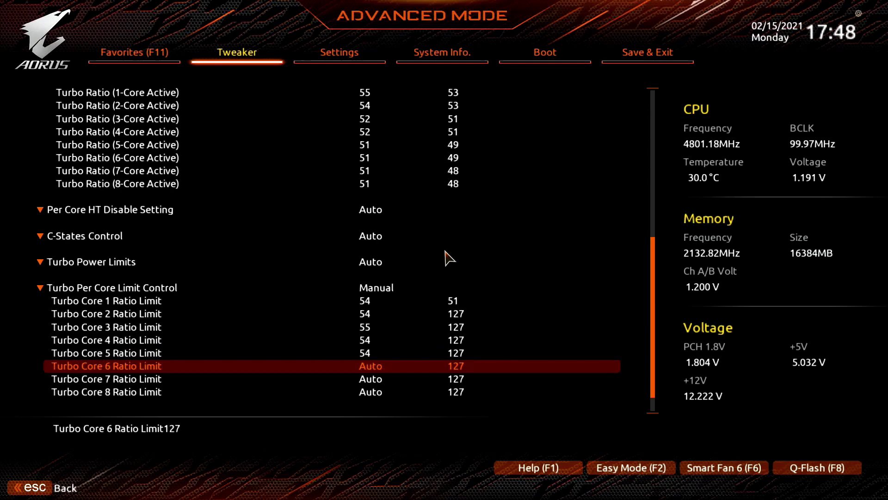
pyautogui.press('Down')
pyautogui.write('54')
pyautogui.press('Down')
pyautogui.write('54')
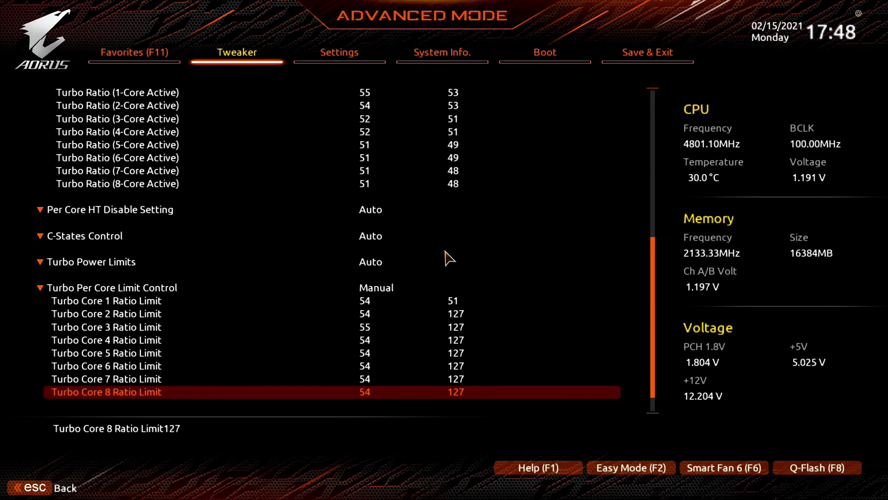
pyautogui.press('Up')
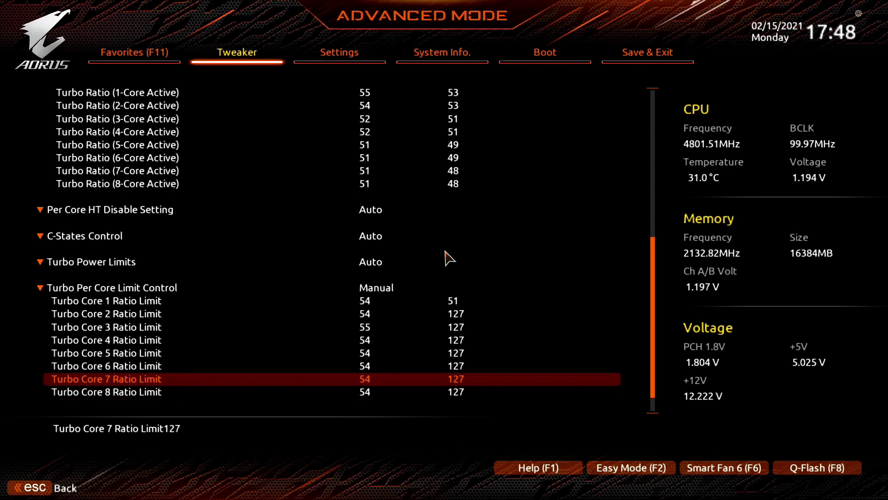
pyautogui.press('Escape')
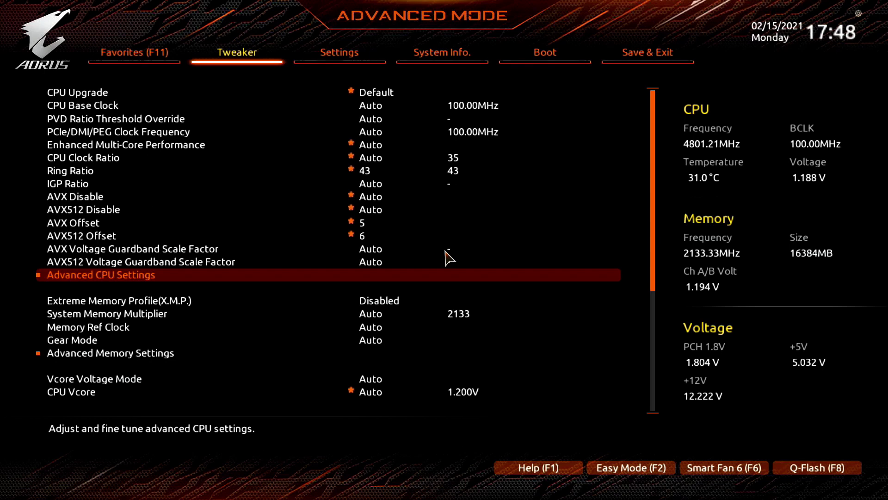
# Enable the X.M.P. Profile1 DDR4-4266 memory profile.
pyautogui.press('Down')
pyautogui.press('Return')
pyautogui.press('Down')
pyautogui.press('Return')
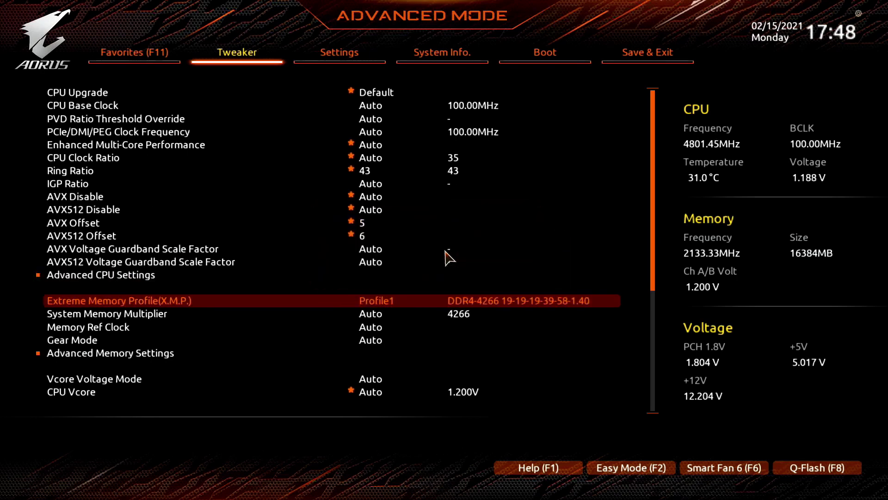
# Set Vcore Voltage Mode to Adaptive Vcore and VF Offset Mode to Selection.
pyautogui.press('Down')
pyautogui.press('Down')
pyautogui.press('Down')
pyautogui.press('Down')
pyautogui.press('Down')
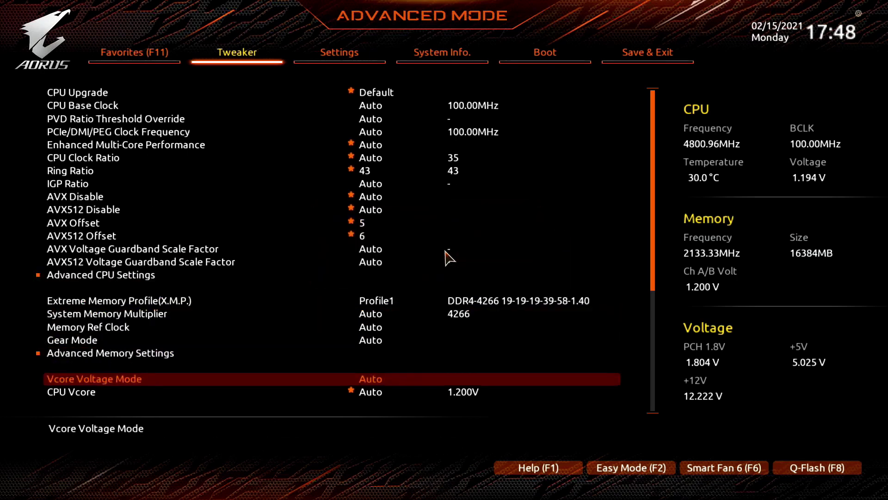
pyautogui.press('Return')
pyautogui.press('Down')
pyautogui.press('Return')
pyautogui.press('Down')
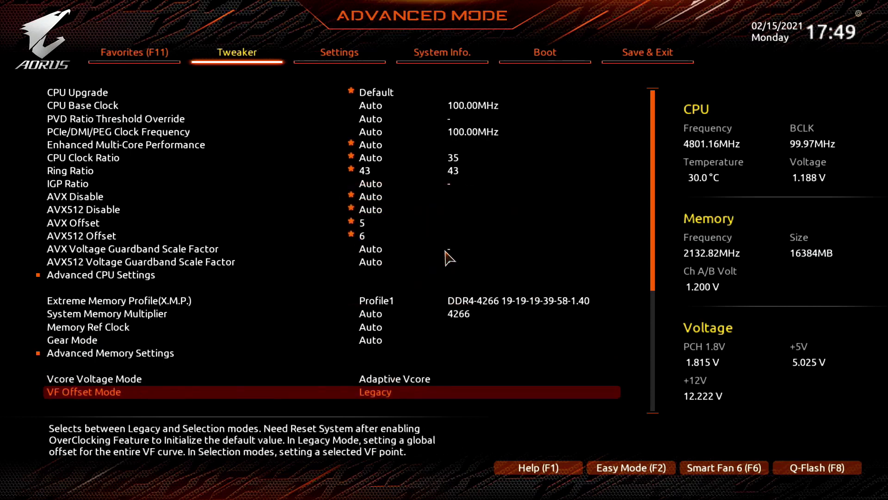
pyautogui.press('Return')
pyautogui.press('Down')
pyautogui.press('Return')
# Give VF Point 8 an offset of 0.125V.
pyautogui.press('Down')
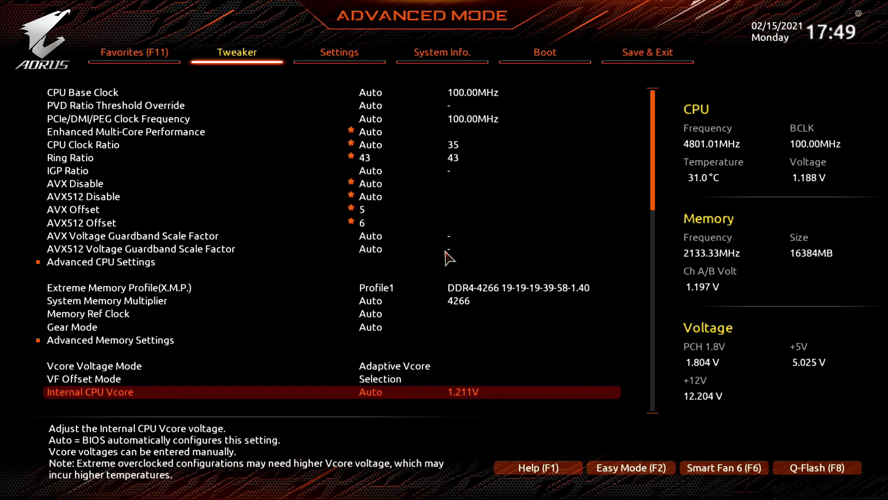
pyautogui.press('Down')
pyautogui.press('Down')
pyautogui.press('Down')
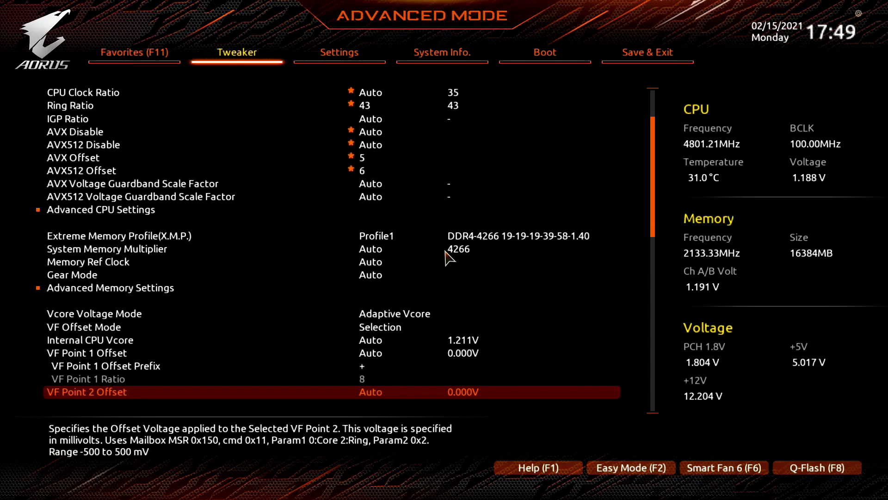
pyautogui.press('Down')
pyautogui.press('Down')
pyautogui.press('Down')
pyautogui.press('Down')
pyautogui.press('Down')
pyautogui.press('Down')
pyautogui.press('Down')
pyautogui.press('Down')
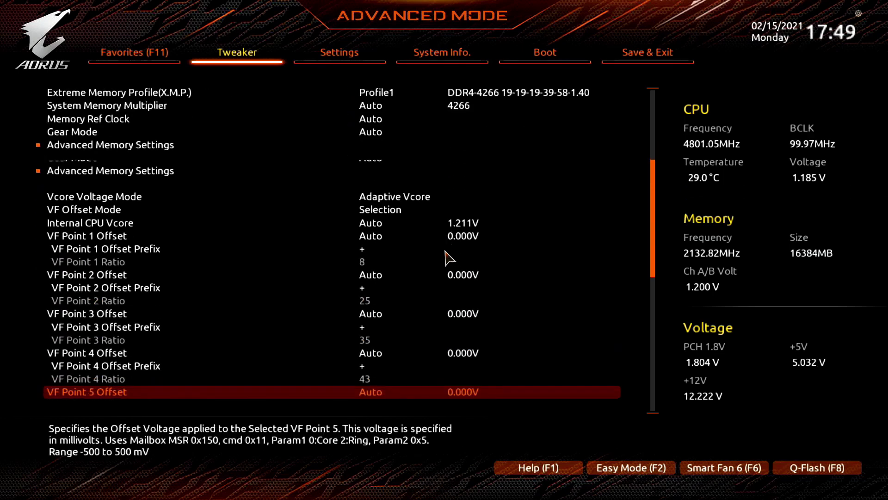
pyautogui.press('Down')
pyautogui.press('Down')
pyautogui.press('Down')
pyautogui.press('Down')
pyautogui.press('Down')
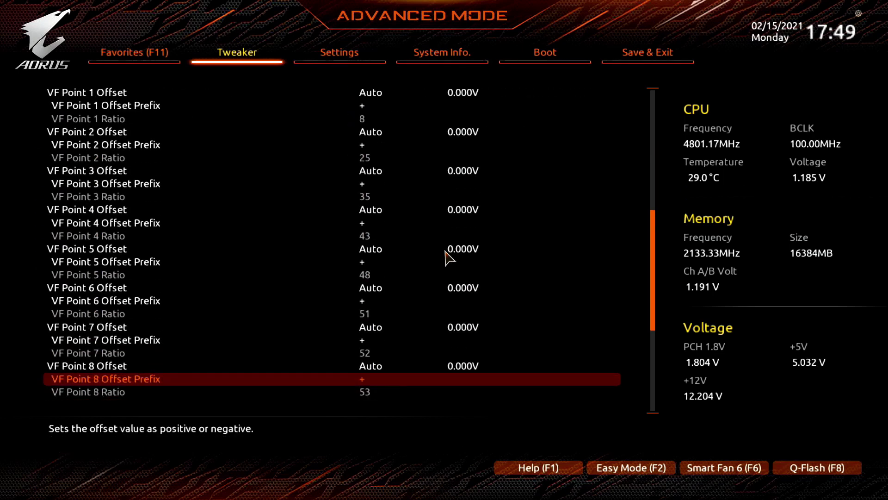
pyautogui.press('Up')
pyautogui.write('0')
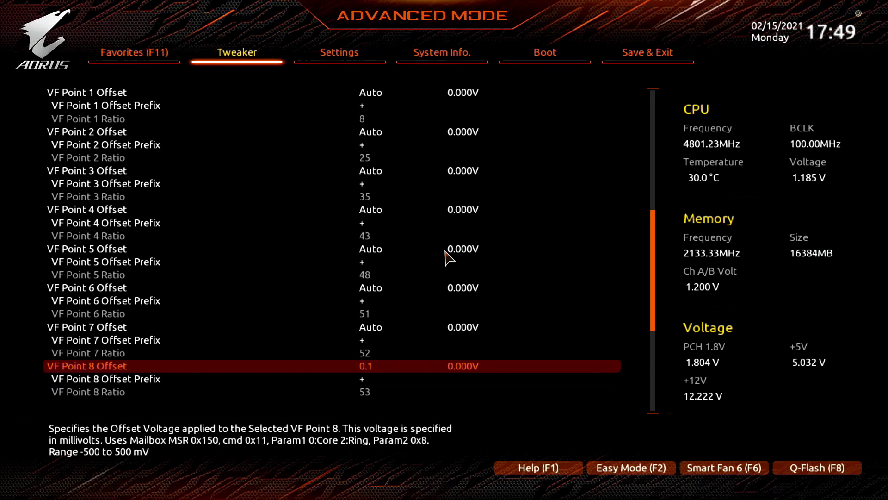
pyautogui.write('.125')
pyautogui.press('Return')
# Give VF Points 7 and 6 offsets of 0.050V, then request save and exit.
pyautogui.press('Up')
pyautogui.press('Up')
pyautogui.write('0.0')
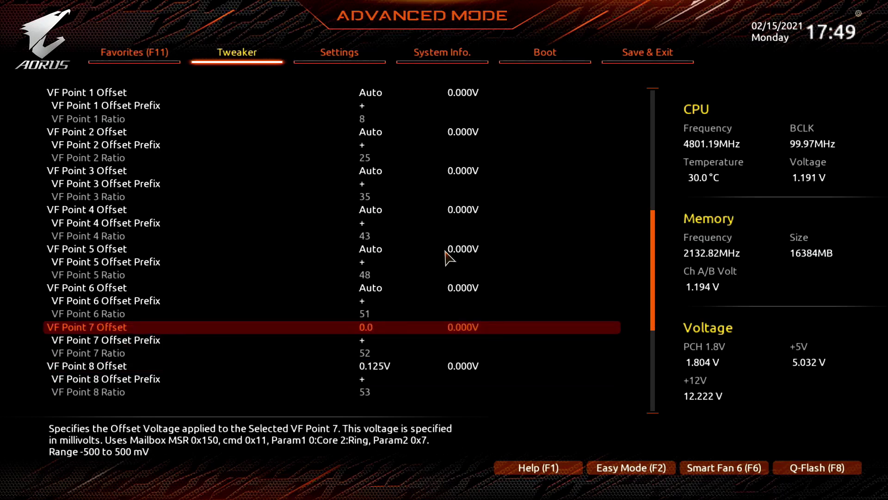
pyautogui.write('5')
pyautogui.press('Return')
pyautogui.press('Up')
pyautogui.press('Up')
pyautogui.write('0')
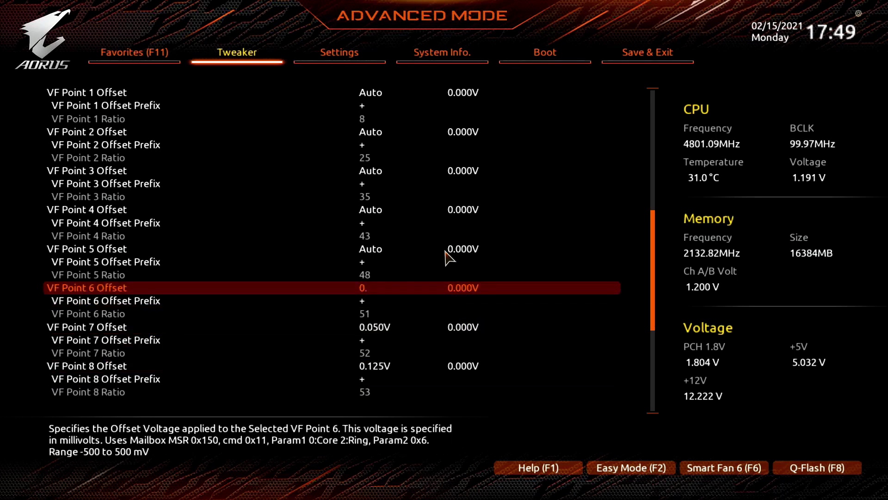
pyautogui.write('.05')
pyautogui.press('Return')
pyautogui.press('Down')
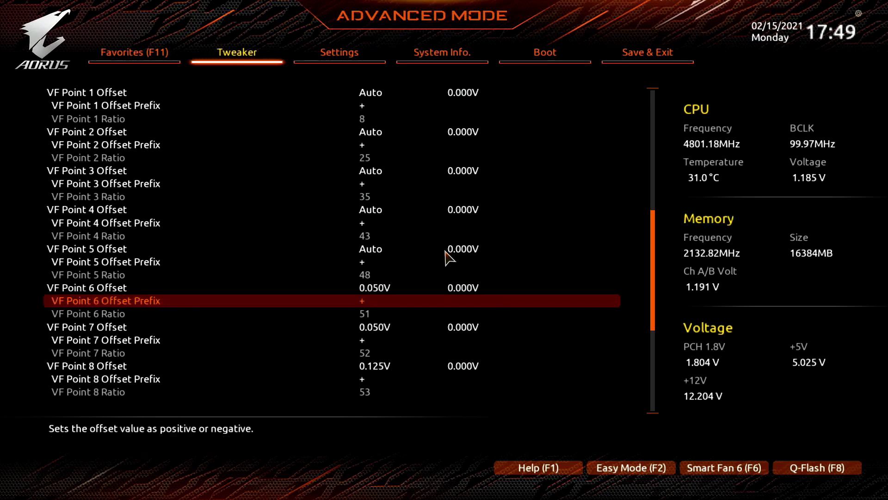
pyautogui.press('F10')
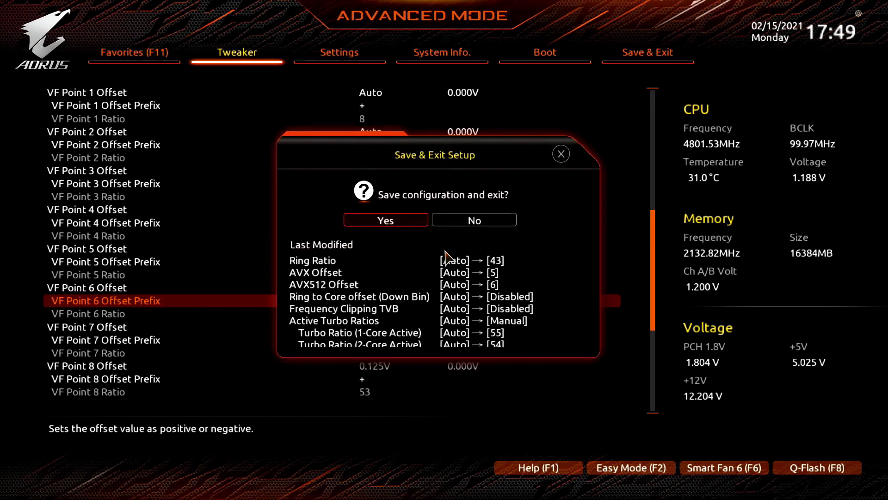